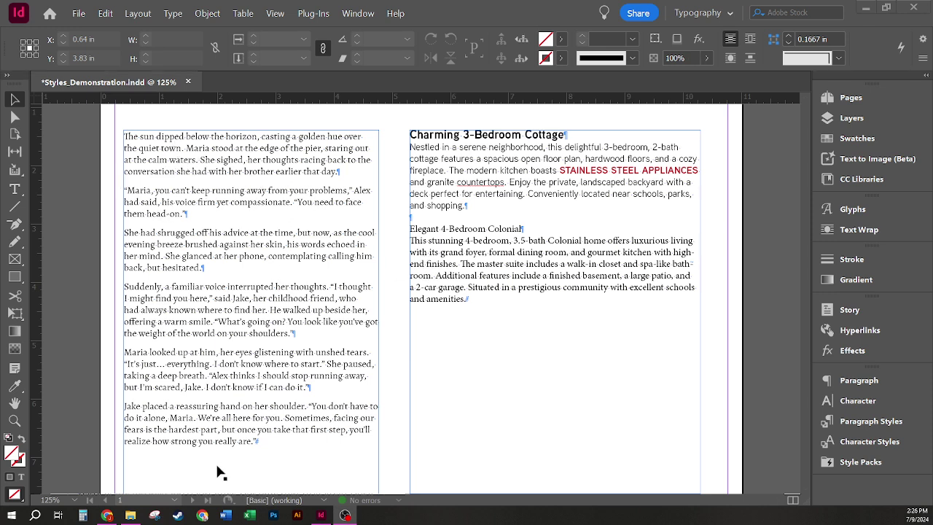
Select text in the story's first paragraph and show Paragraph Styles, revealing the Story Text style.
double_click(245, 149)
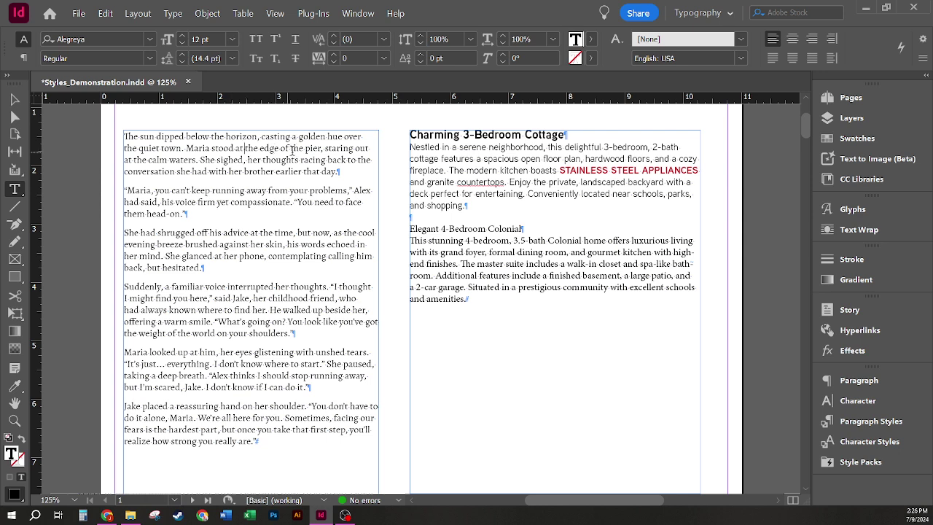
drag(299, 148, 248, 149)
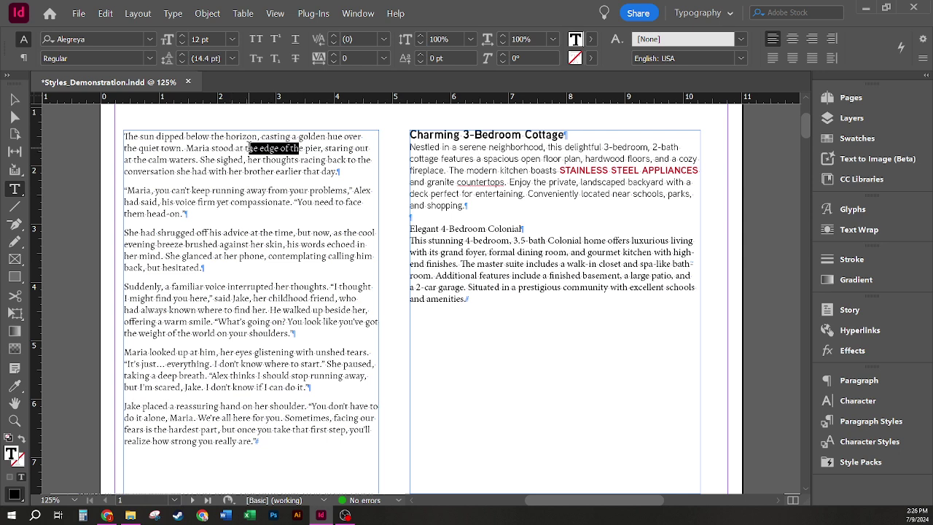
click(909, 428)
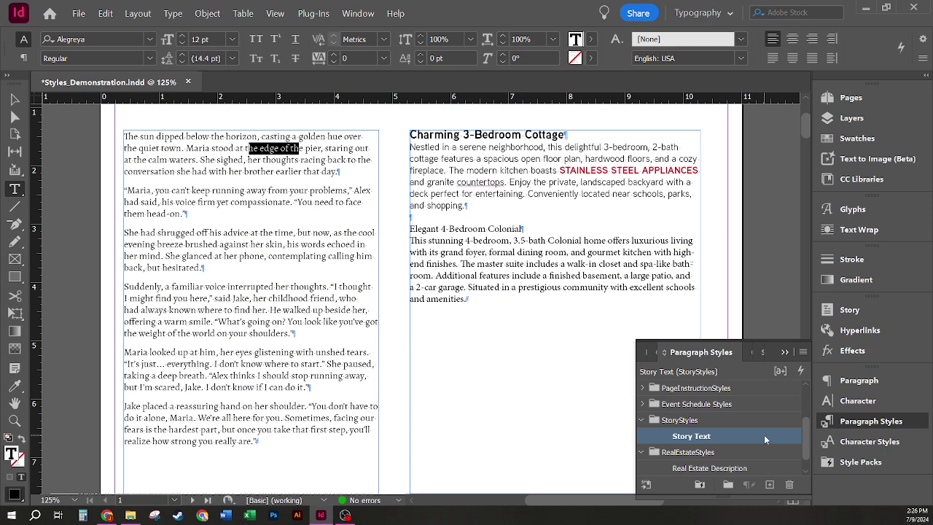
click(273, 235)
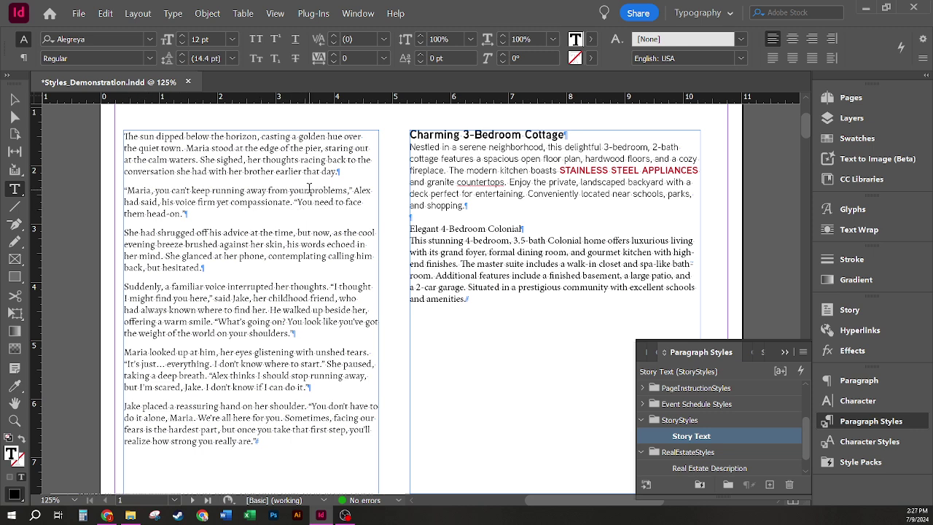
click(202, 215)
drag(304, 190, 196, 191)
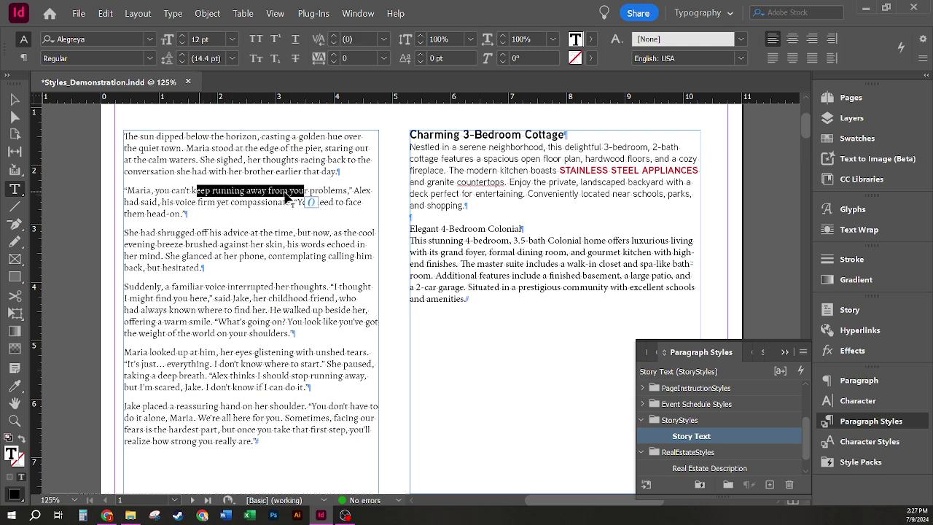
drag(362, 191, 250, 204)
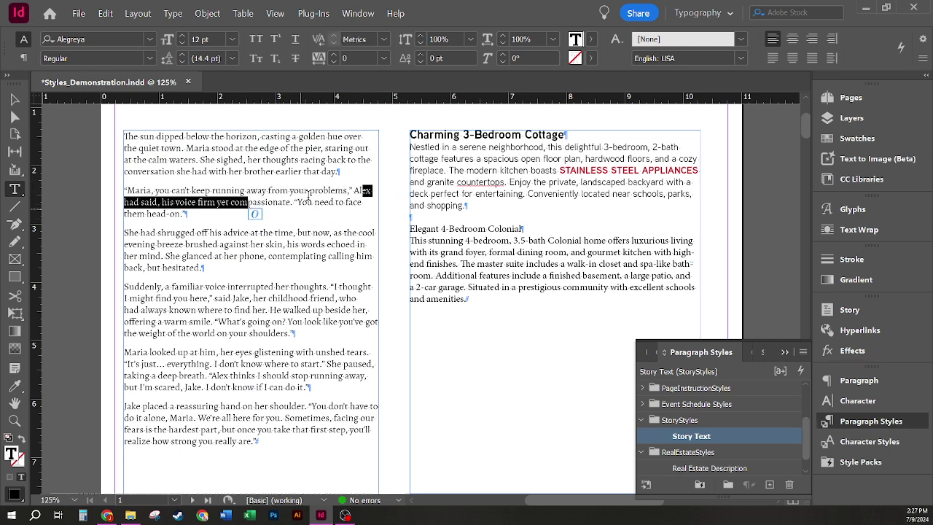
click(319, 196)
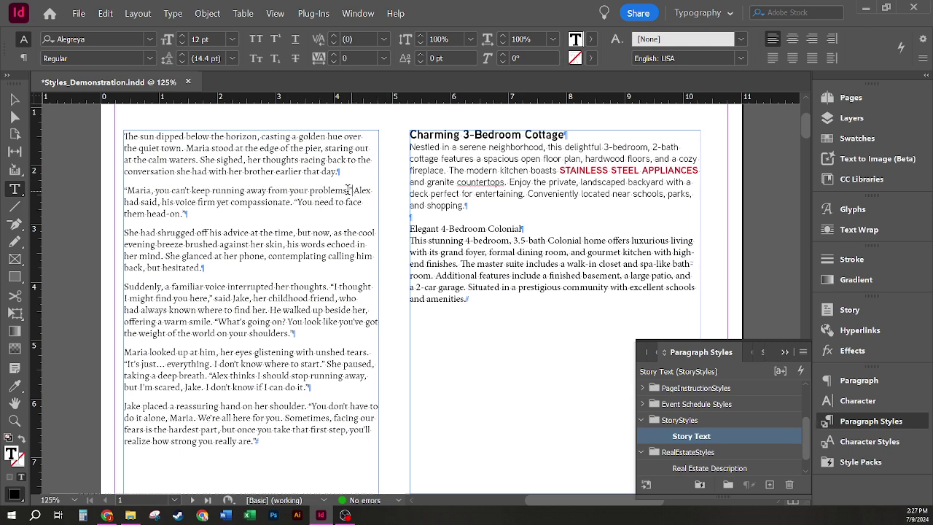
Set the second paragraph's opening quote to Bold Italic and reselect it with Character Styles showing.
key(ctrl+shift+Left)
key(ctrl+shift+Left)
key(ctrl+shift+Left)
key(ctrl+shift+Left)
key(ctrl+shift+Left)
key(ctrl+shift+Left)
key(ctrl+shift+Left)
key(ctrl+shift+Left)
key(ctrl+shift+Left)
key(ctrl+shift+Left)
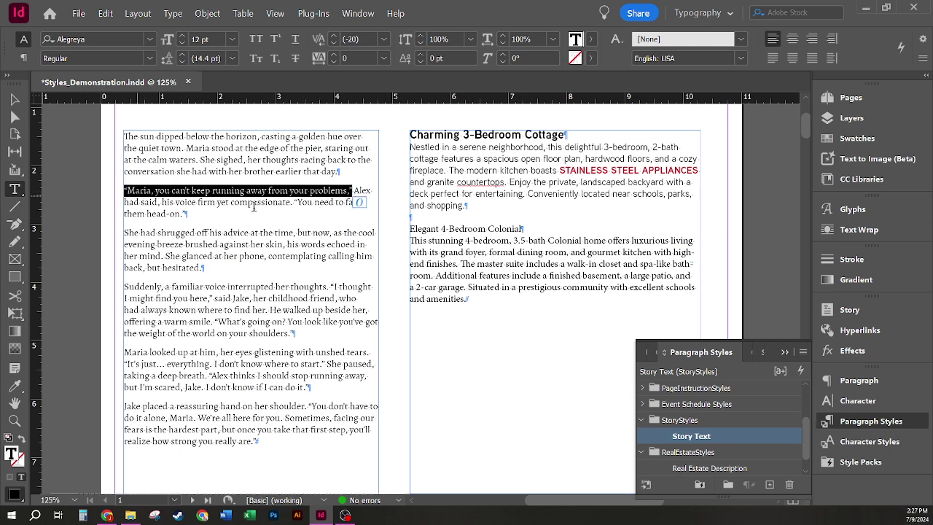
click(150, 58)
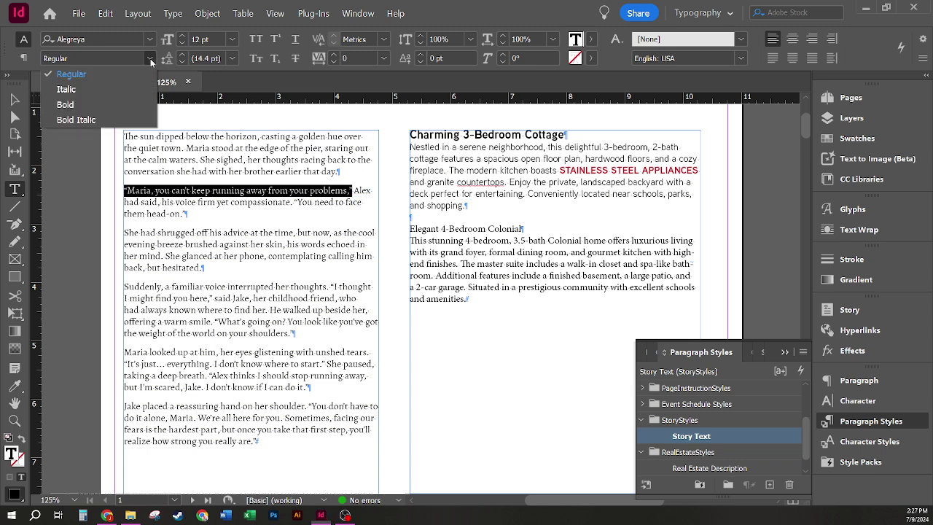
click(134, 120)
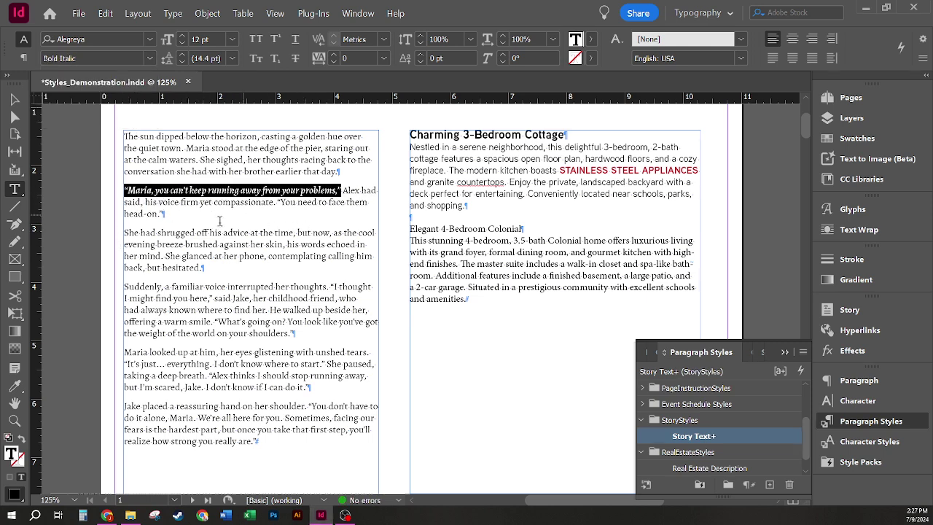
click(297, 214)
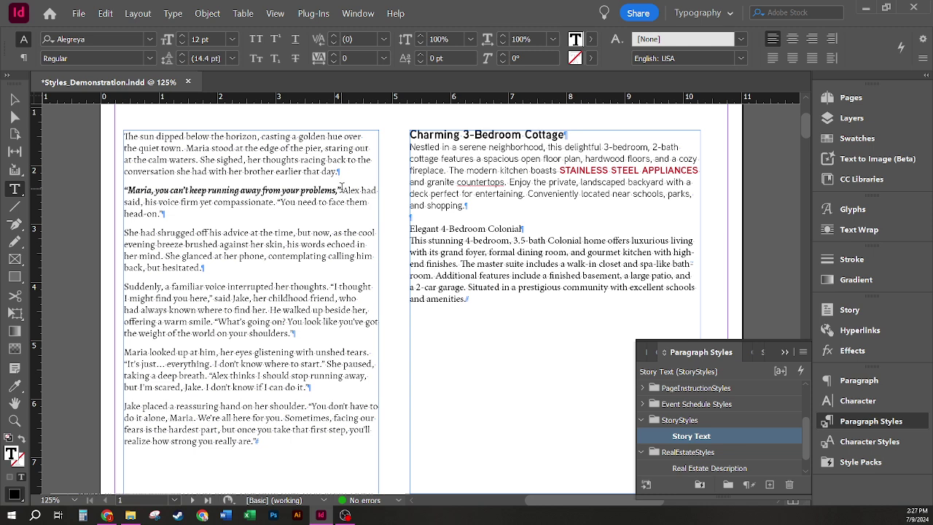
drag(344, 189, 109, 190)
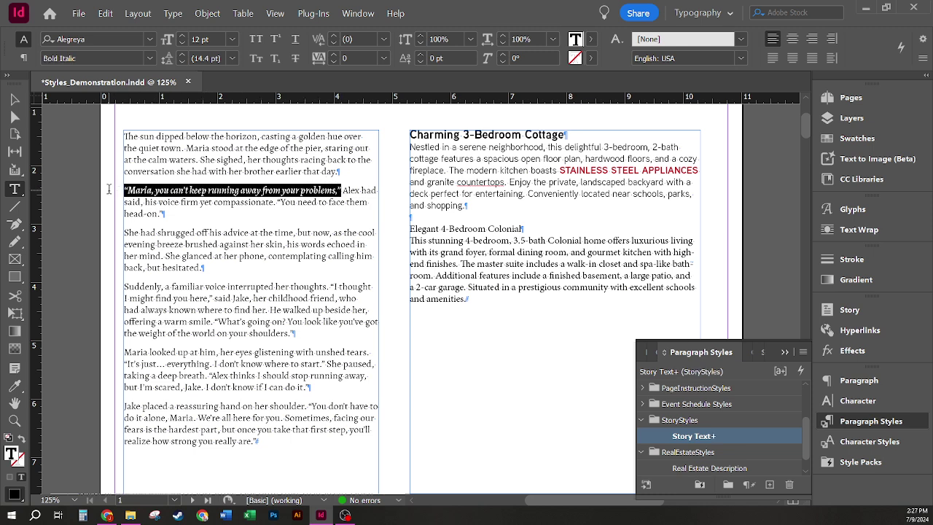
click(875, 441)
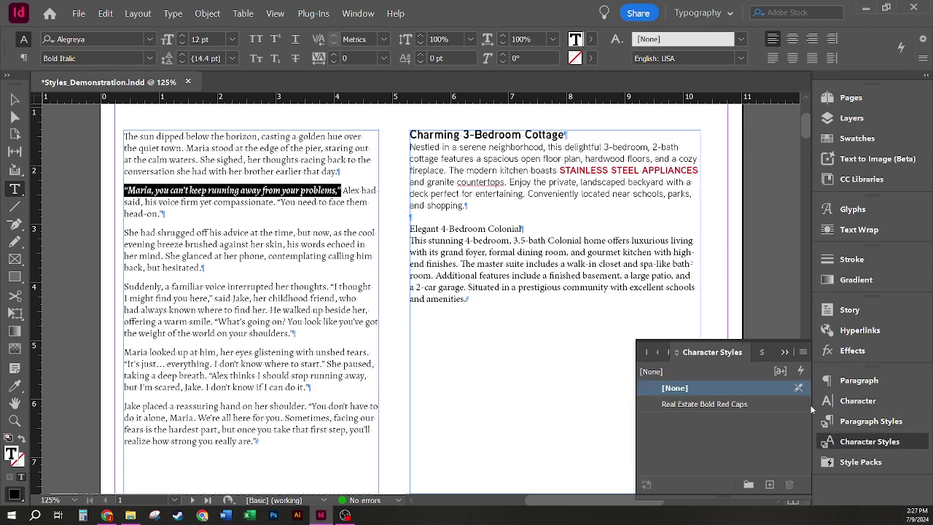
Create a new character style from the quote and name it 'Bold Italic Quote'.
alt+click(771, 486)
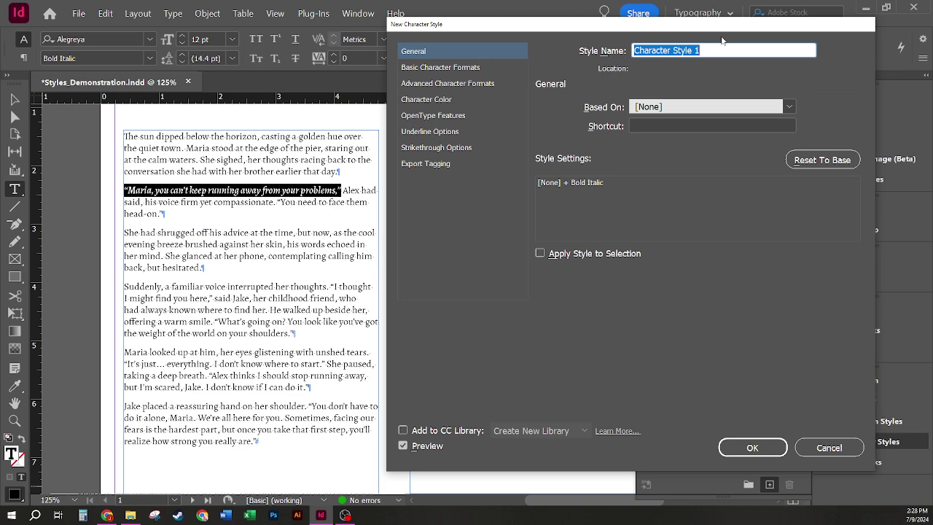
text(Bold Itali)
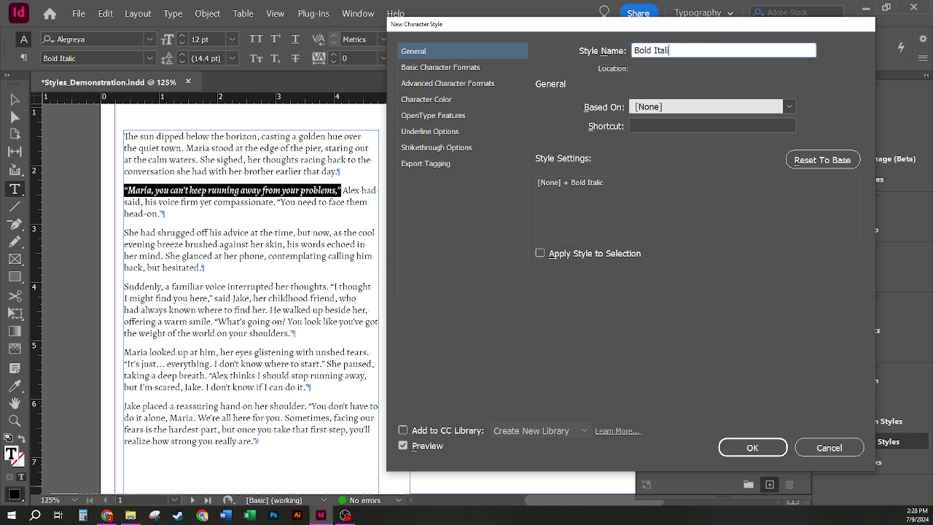
text(c Quote)
Review the Basic, Advanced, Color, OpenType and Underline pages, then confirm the Bold Italic Quote style.
click(465, 69)
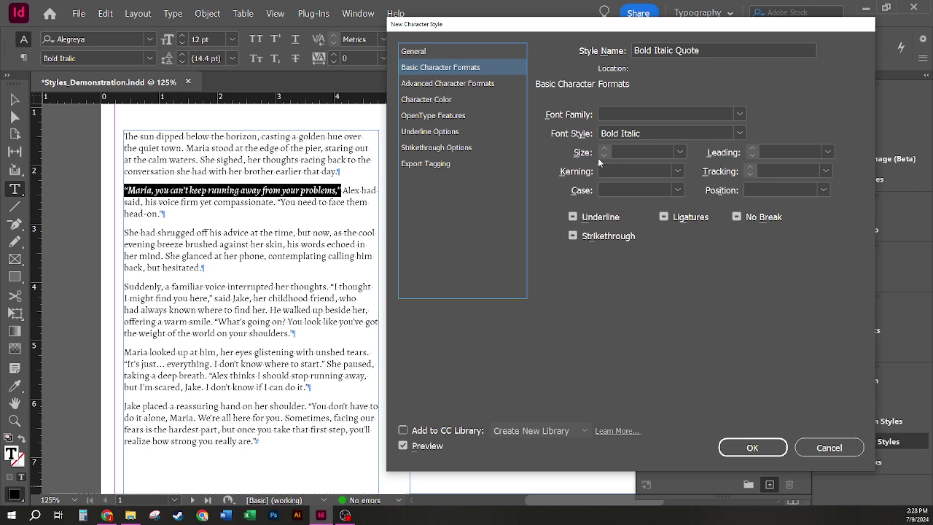
click(477, 84)
click(457, 102)
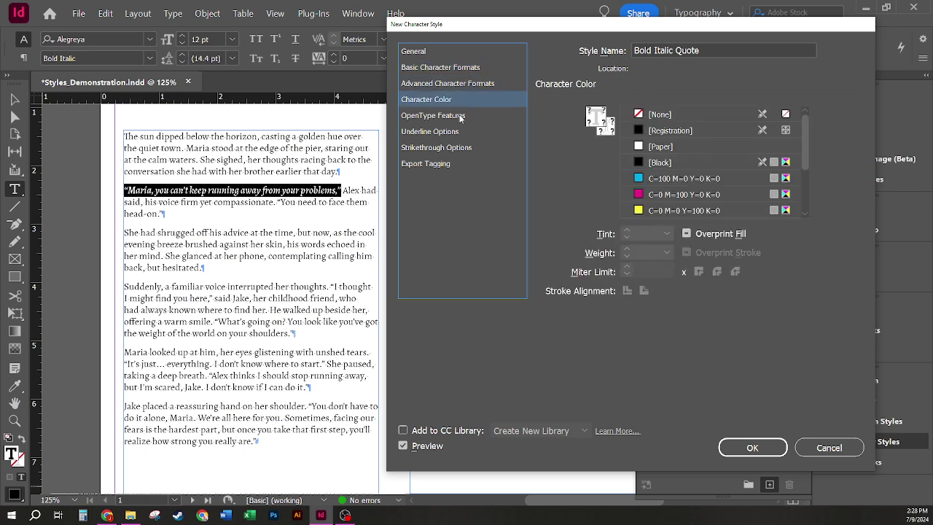
click(461, 117)
click(461, 133)
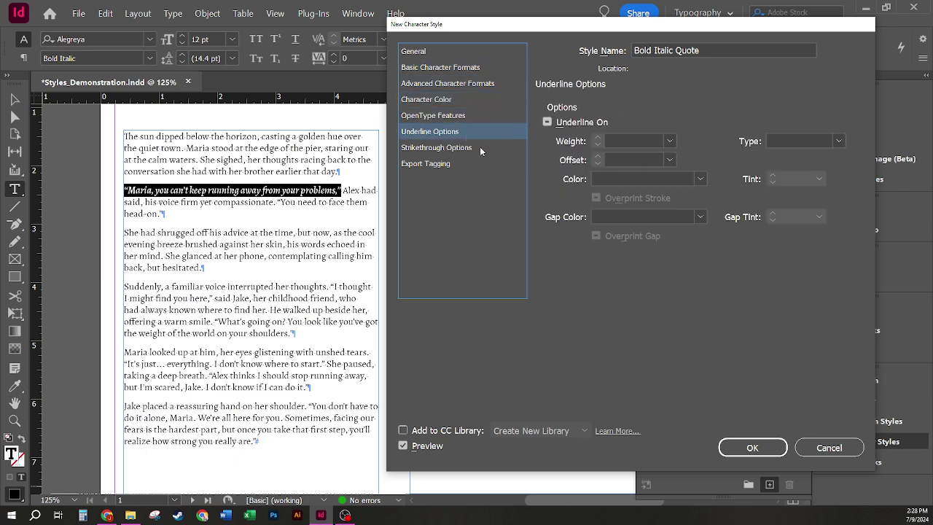
click(448, 54)
key(Down)
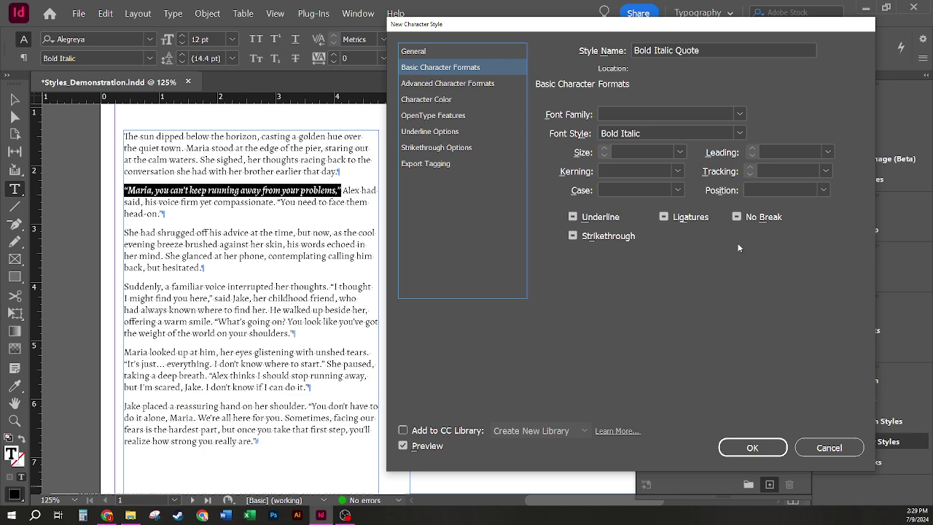
key(Return)
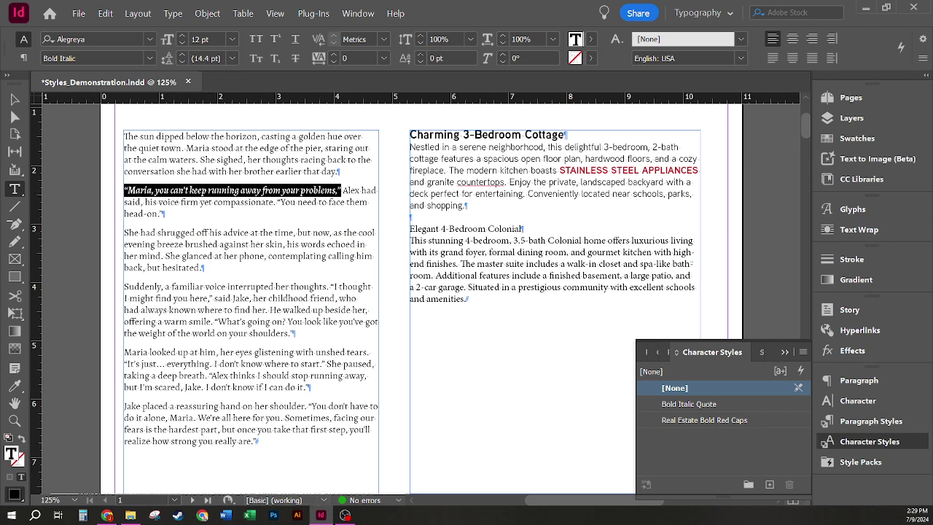
Apply Bold Italic Quote to the selected quote and to “You need to face them head-on.”.
click(889, 440)
click(889, 446)
click(710, 406)
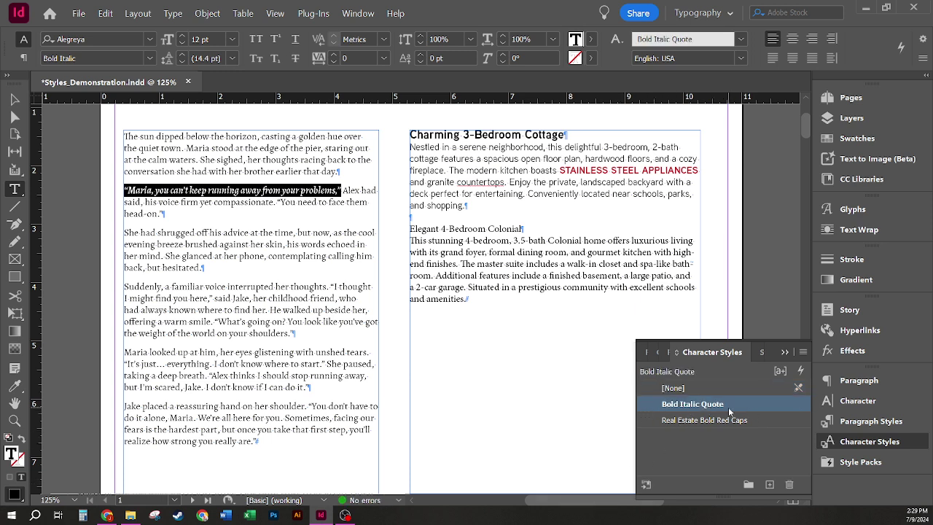
click(283, 202)
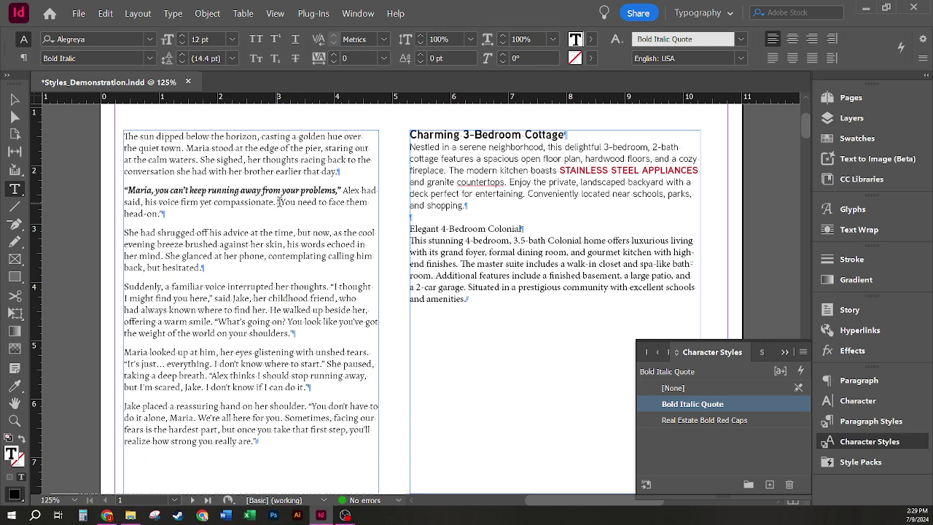
drag(283, 202, 309, 211)
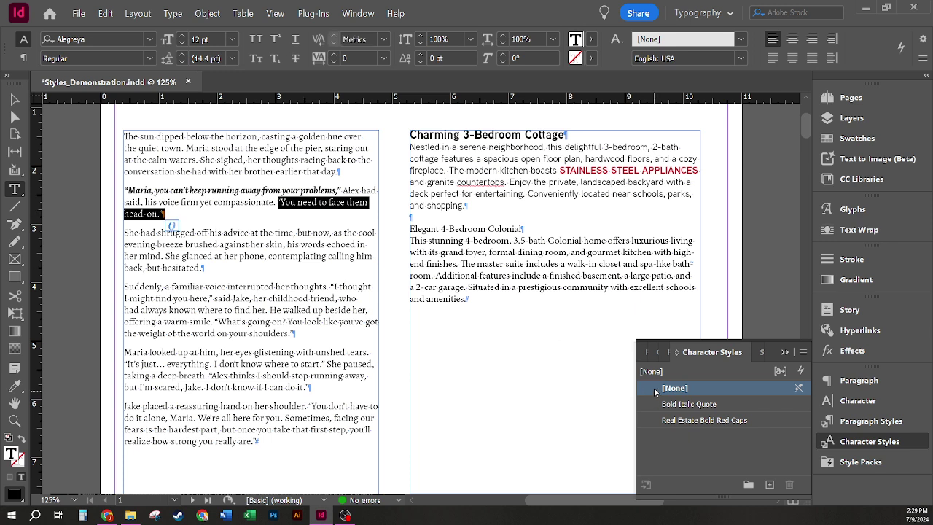
click(727, 403)
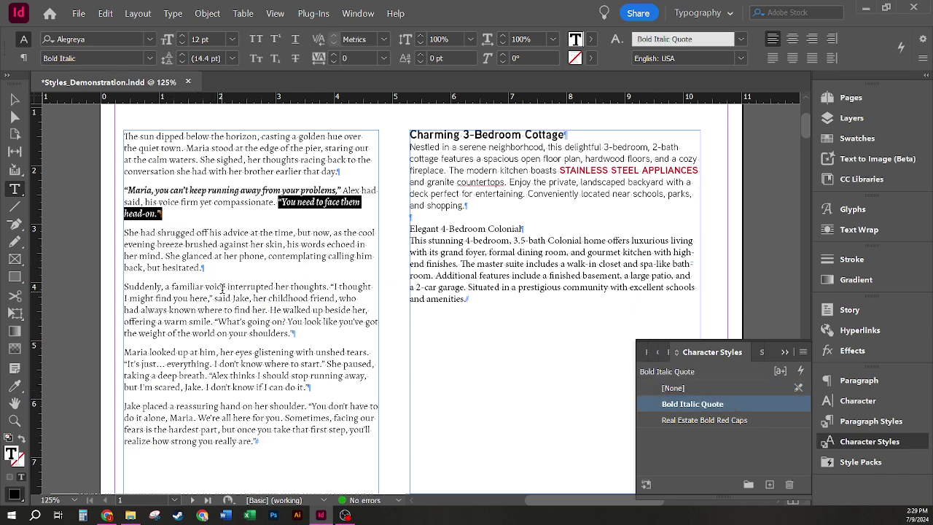
Apply Bold Italic Quote to “I thought I might find you here,”, “What's going on?” and the next paragraph's quote.
drag(330, 287, 214, 299)
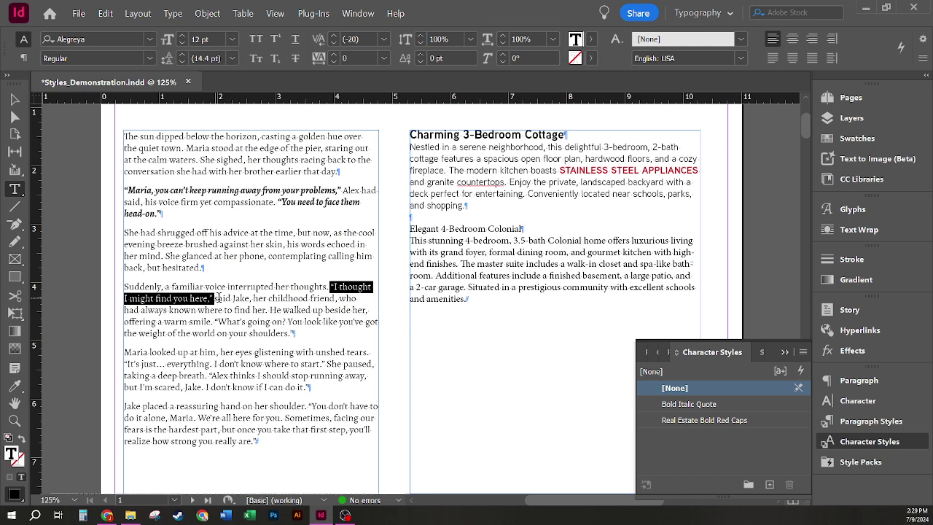
click(704, 405)
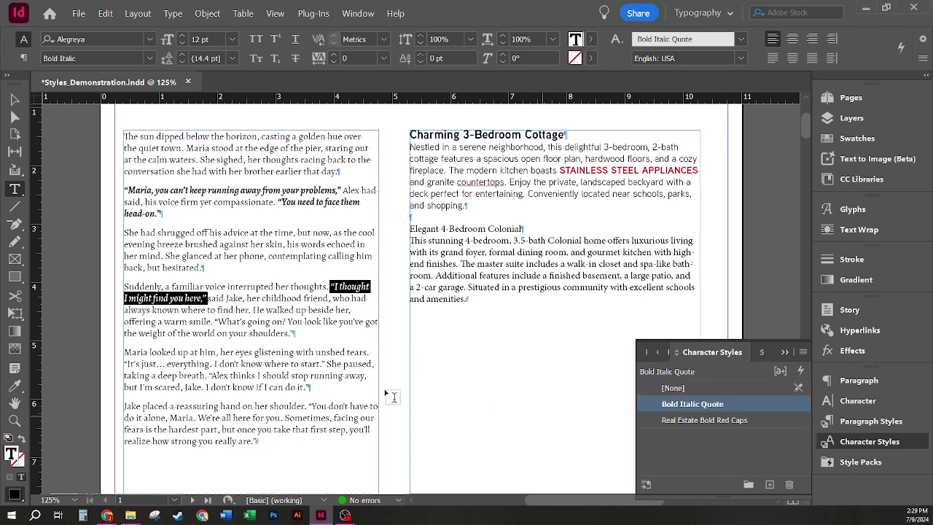
drag(216, 321, 294, 333)
click(686, 405)
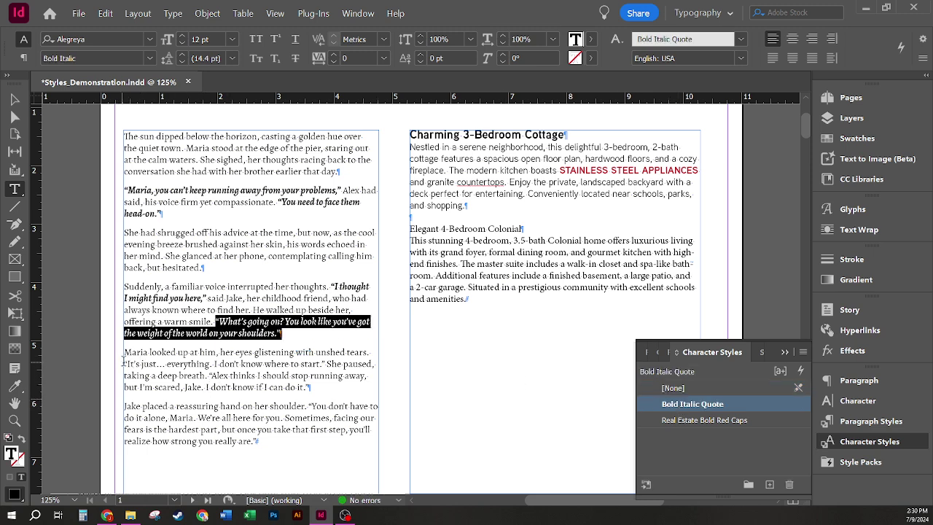
drag(123, 363, 328, 369)
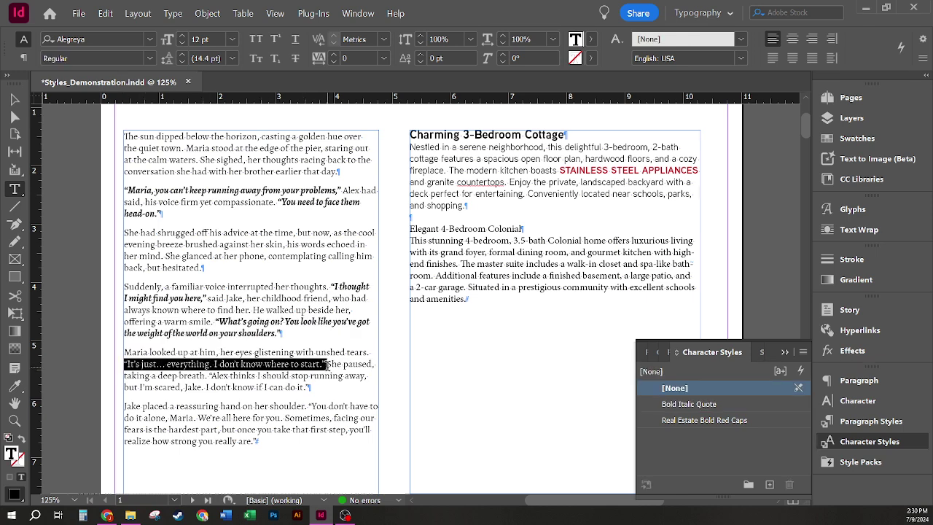
click(697, 406)
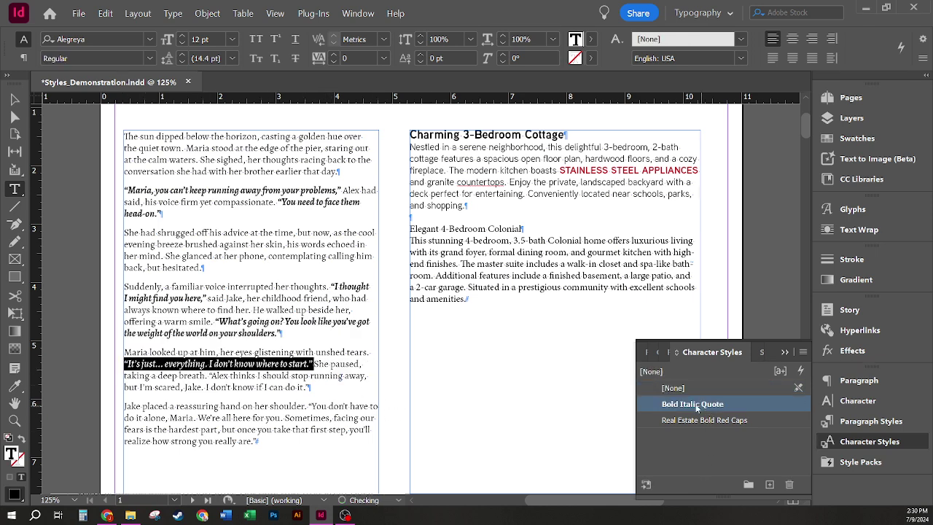
Apply Bold Italic Quote to the Alex thinks quote and the final You don't have to quote.
mouse_move(214, 377)
mouse_down()
mouse_move(324, 385)
mouse_move(212, 376)
mouse_up()
click(318, 385)
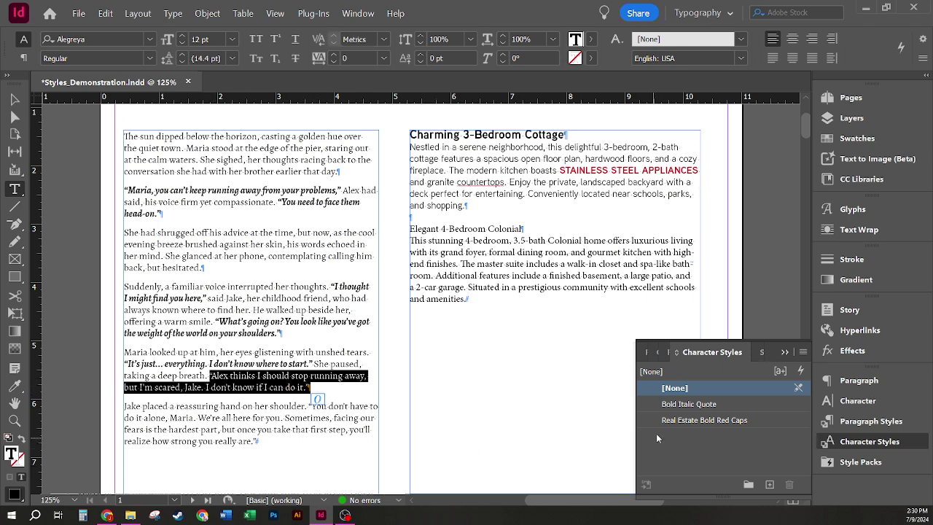
click(729, 404)
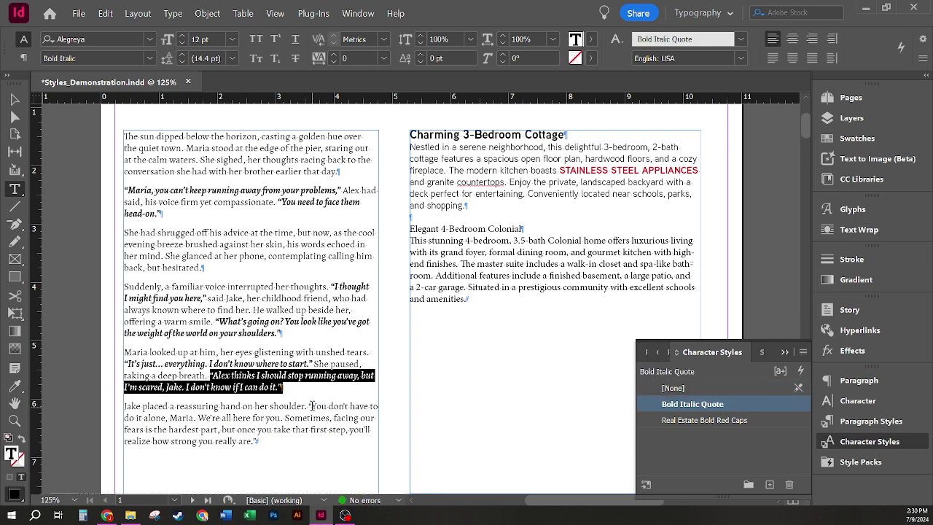
drag(312, 406, 258, 441)
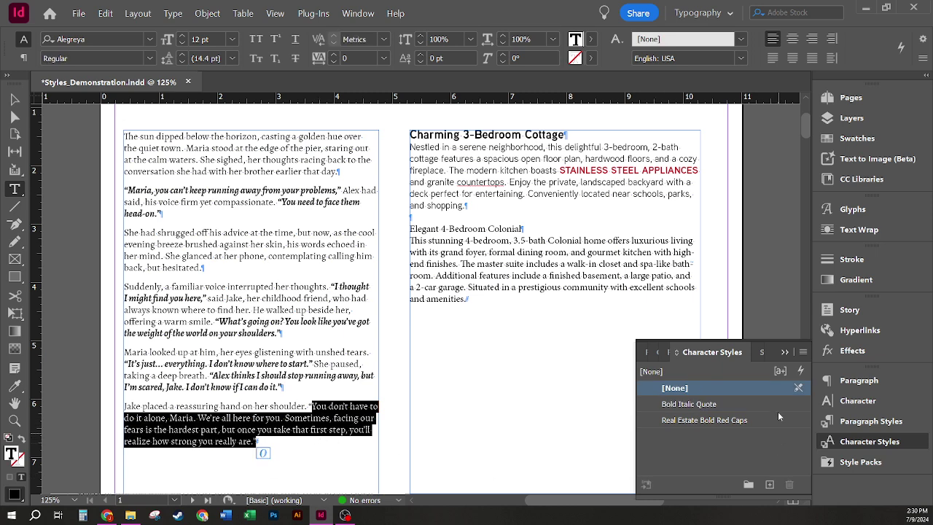
click(729, 404)
click(350, 435)
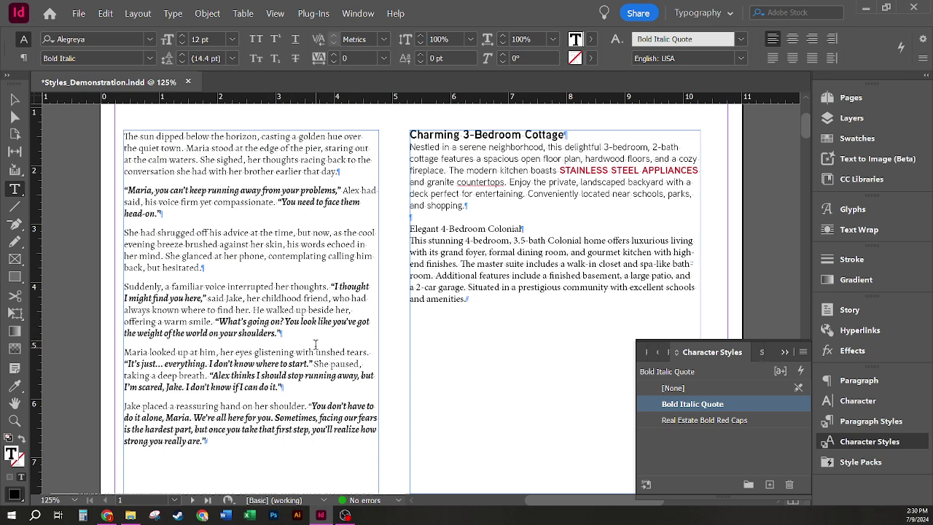
drag(277, 333, 111, 284)
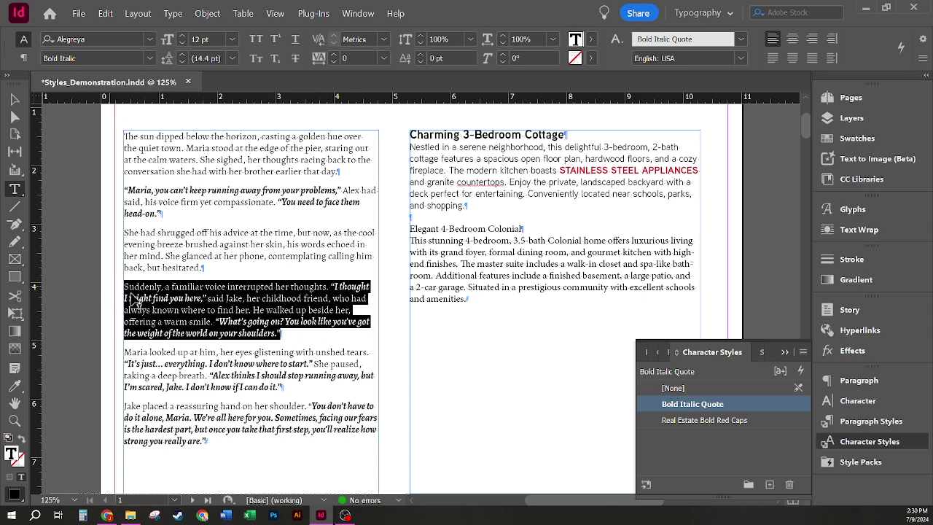
click(293, 299)
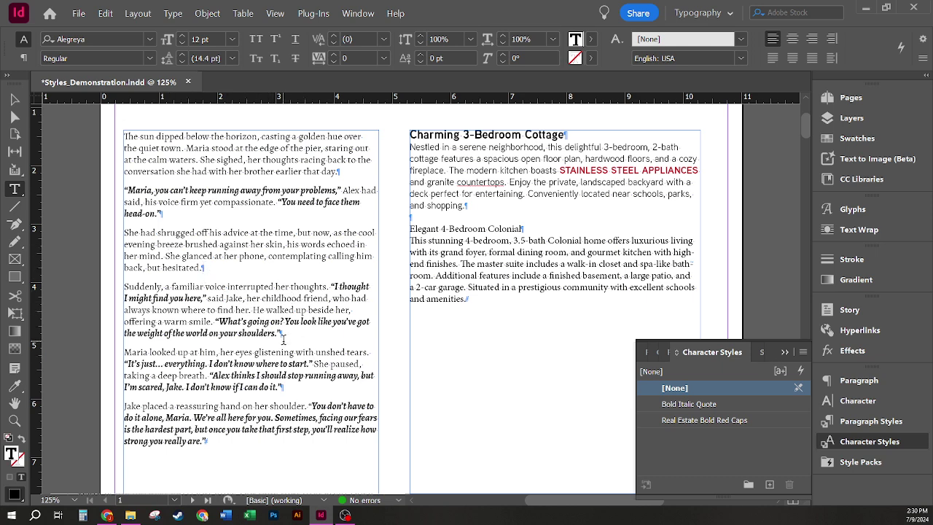
drag(596, 503, 641, 504)
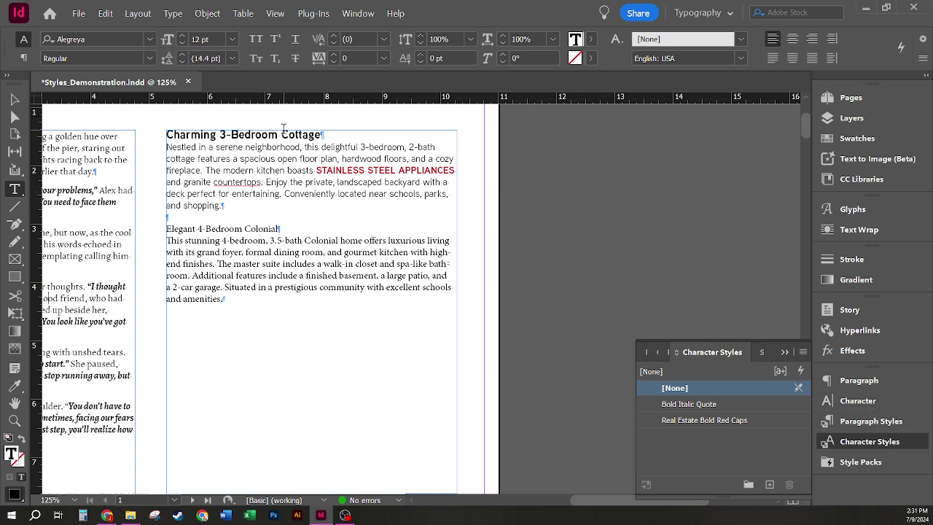
Check that the cottage heading uses Real Estate Title and its body Real Estate Description.
drag(269, 134, 153, 135)
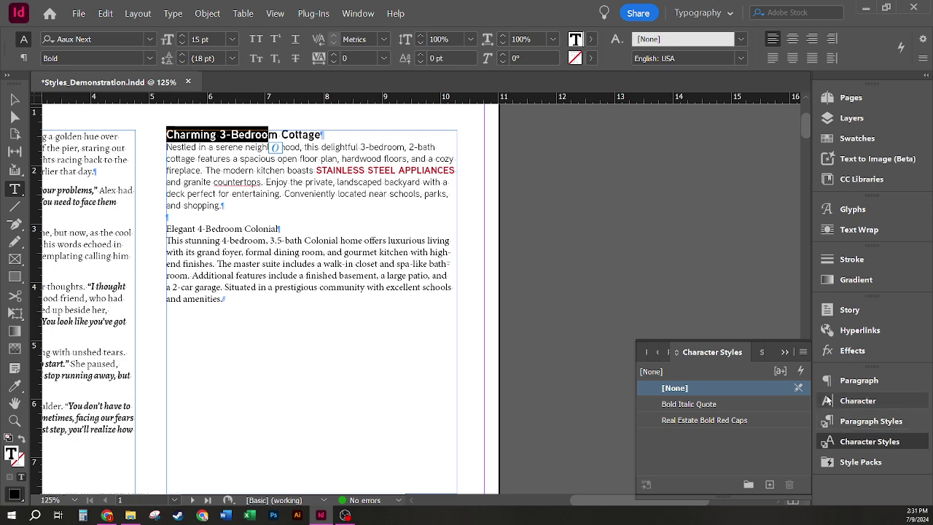
click(828, 422)
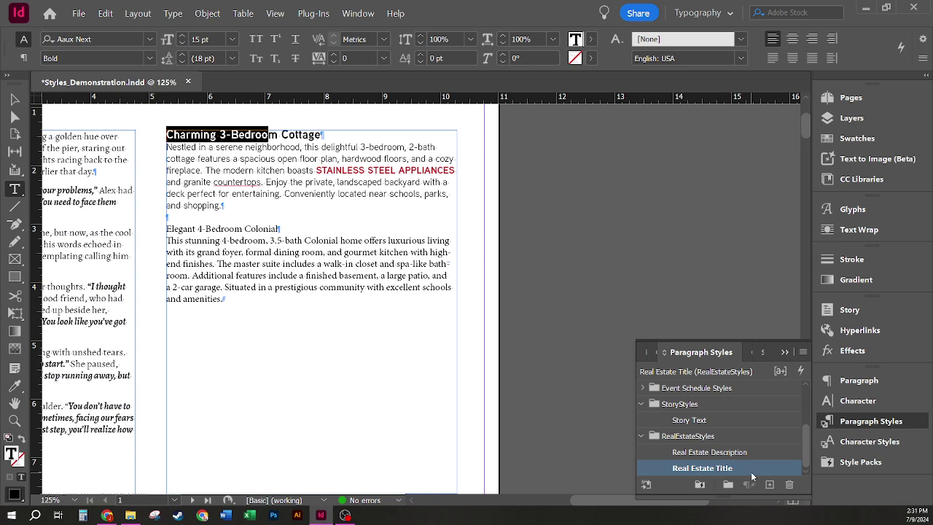
drag(305, 146, 379, 159)
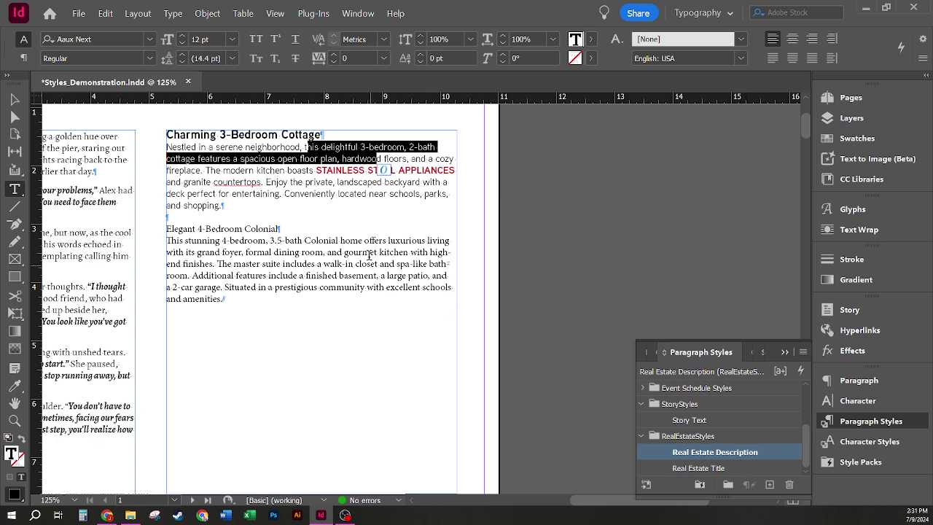
Select the whole STAINLESS STEEL APPLIANCES phrase and style it Real Estate Bold Red Caps.
drag(342, 170, 455, 174)
click(853, 447)
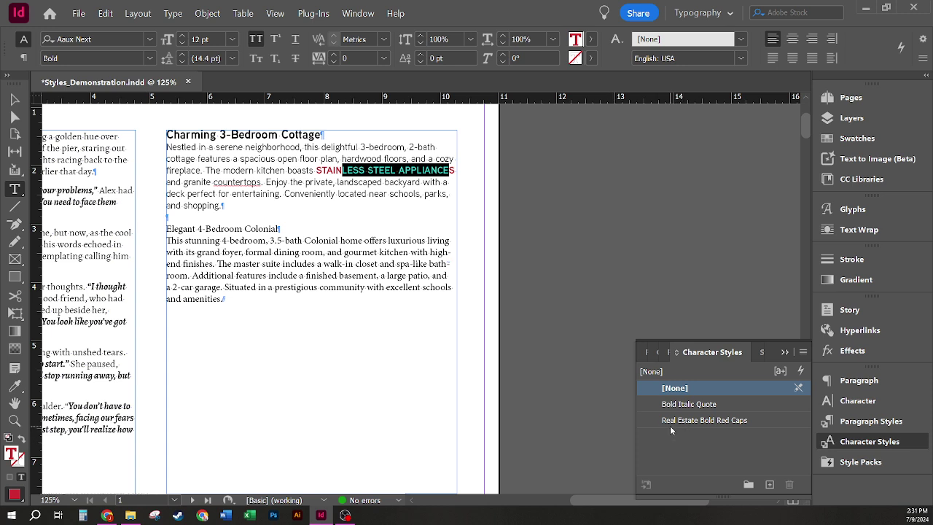
click(325, 170)
drag(316, 171, 455, 172)
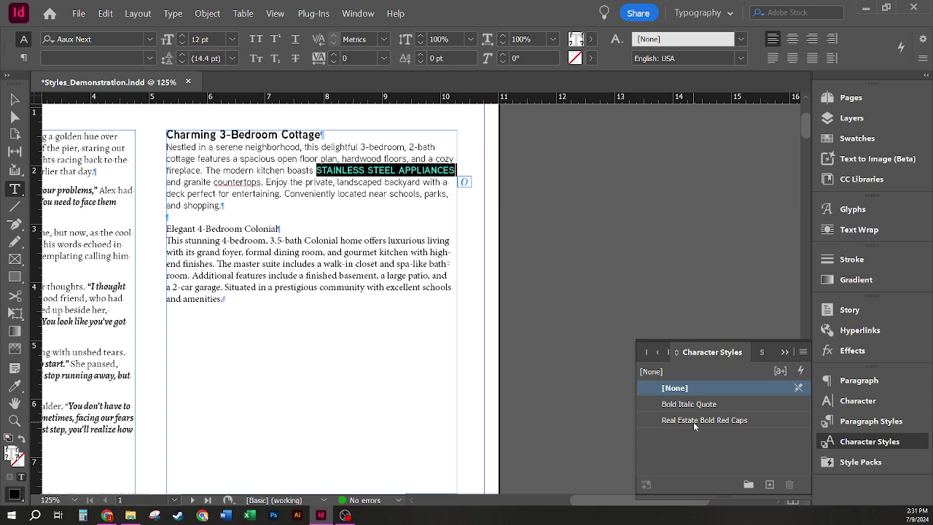
click(693, 422)
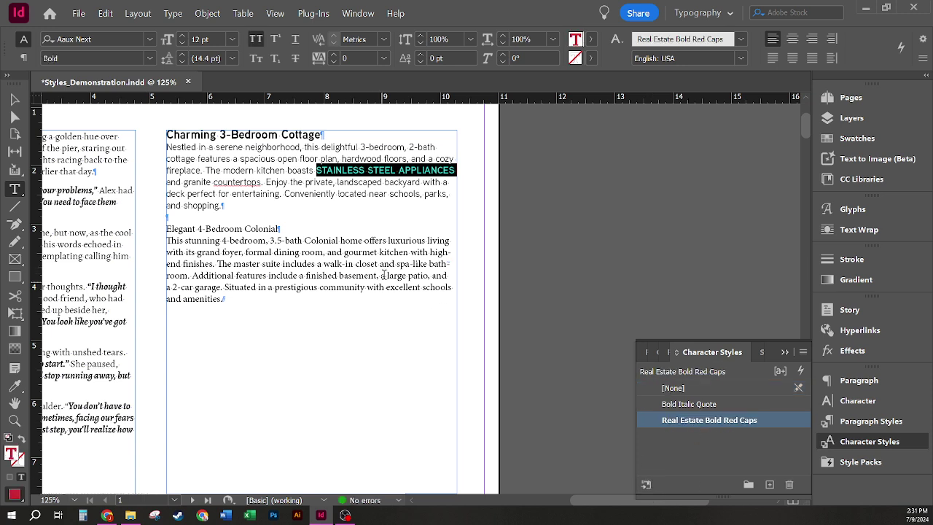
click(309, 284)
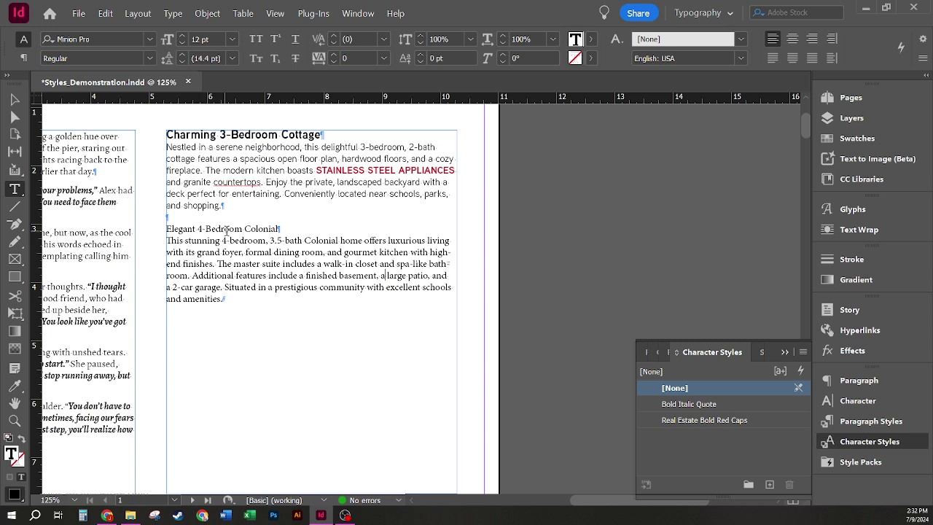
Style the Elegant 4-Bedroom Colonial heading Real Estate Title, Aux Next Bold 15 pt.
drag(262, 228, 216, 229)
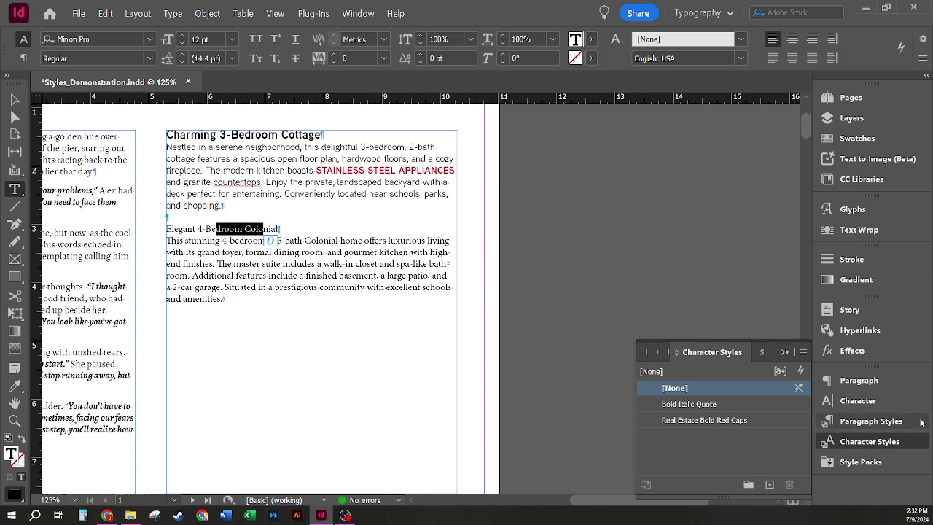
click(871, 422)
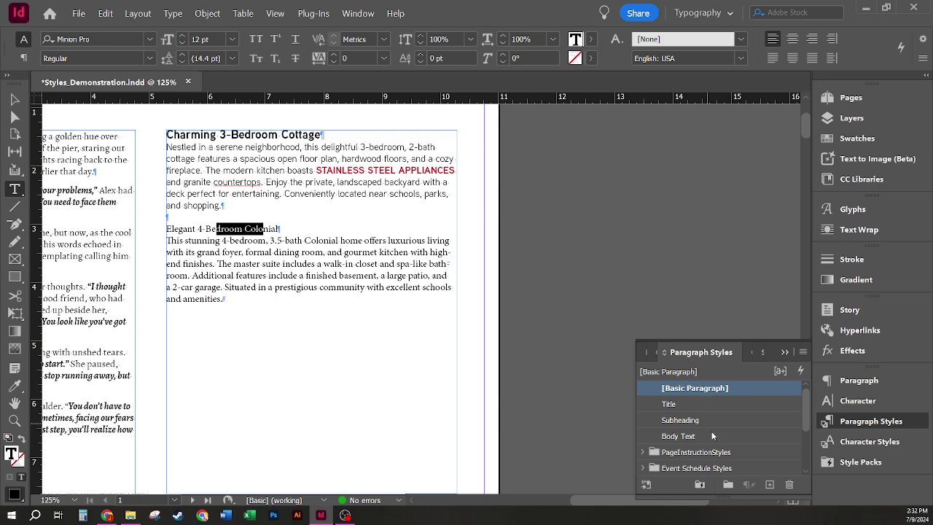
scroll(721, 454, down, 1)
scroll(685, 454, down, 1)
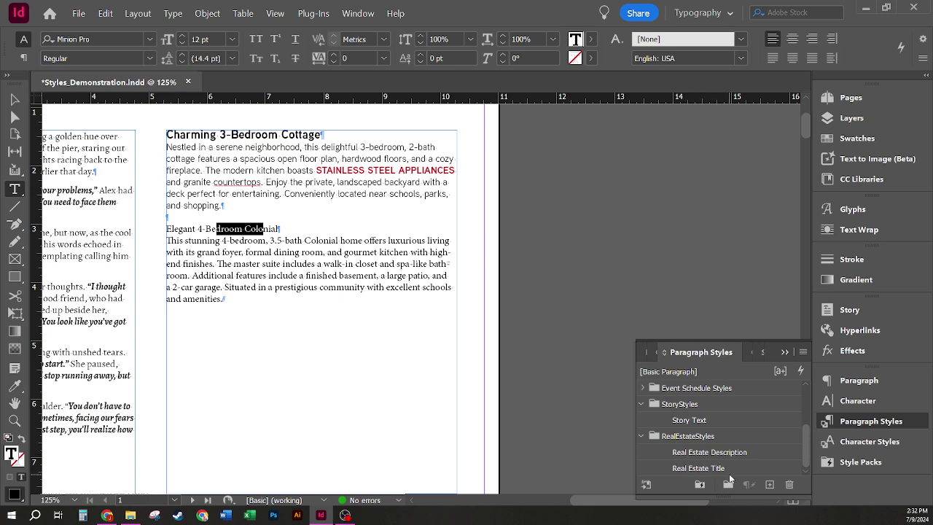
click(732, 471)
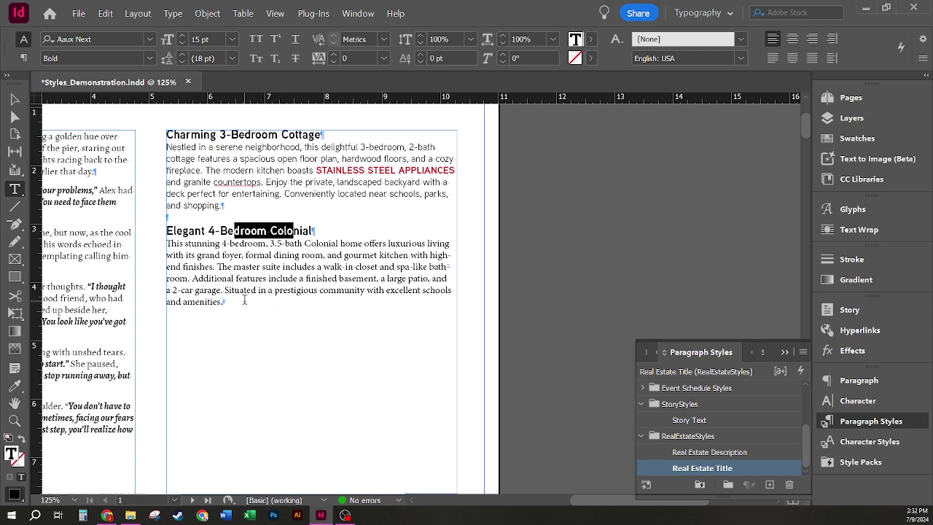
click(226, 287)
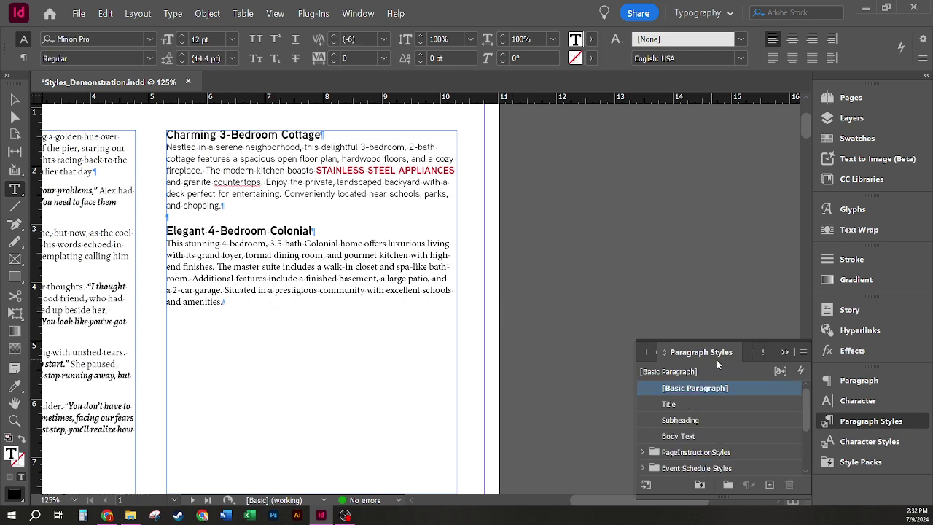
Apply Real Estate Description to the Colonial body paragraph and verify the heading and body styles.
drag(805, 415, 795, 471)
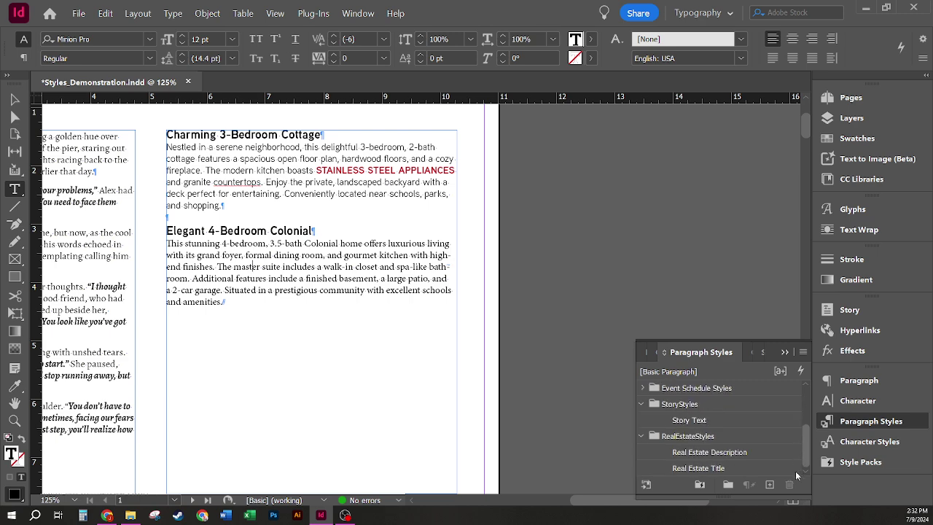
click(688, 453)
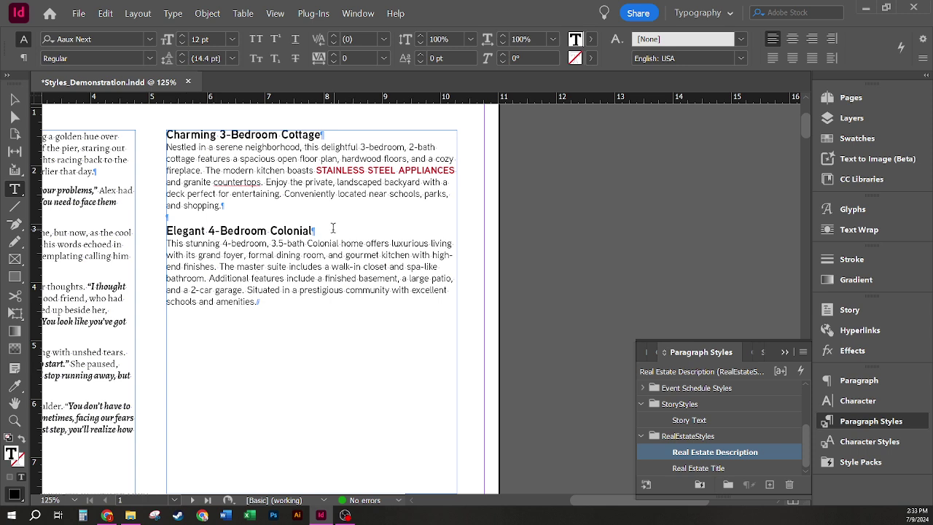
drag(332, 230, 160, 229)
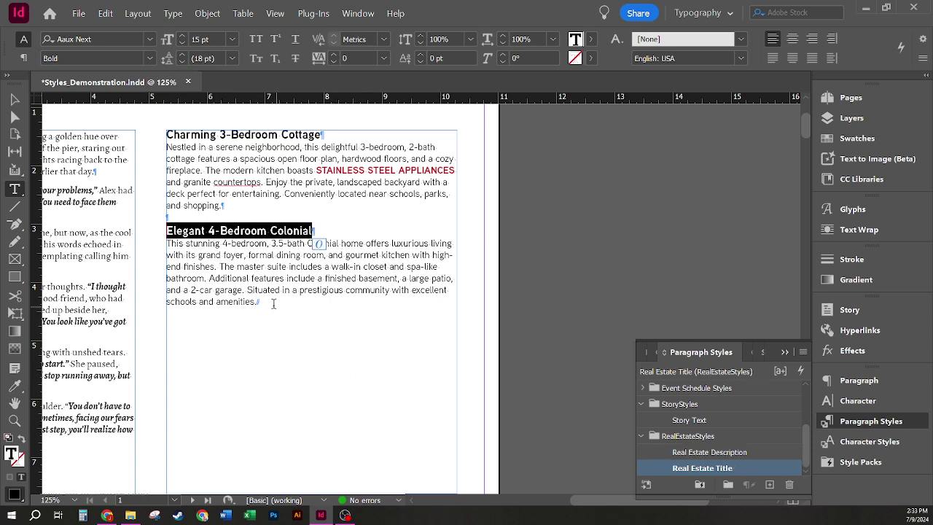
drag(261, 301, 272, 239)
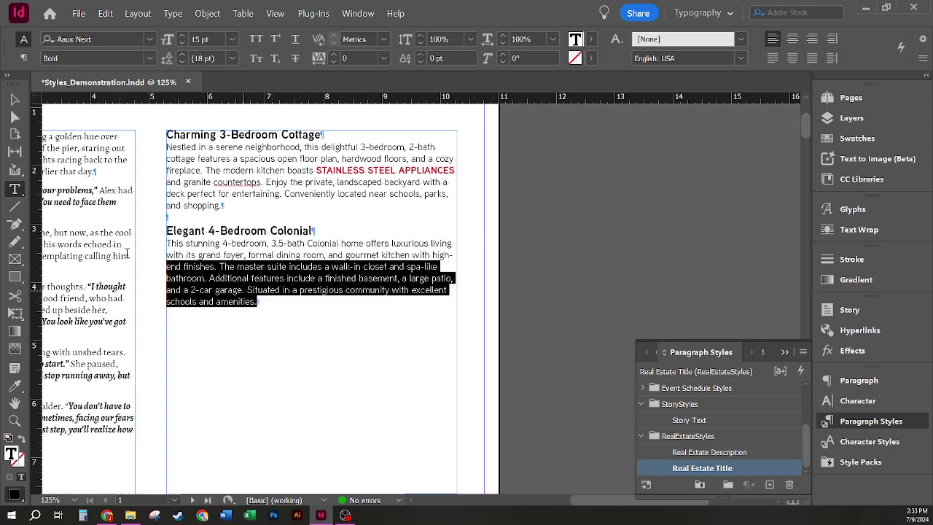
click(295, 255)
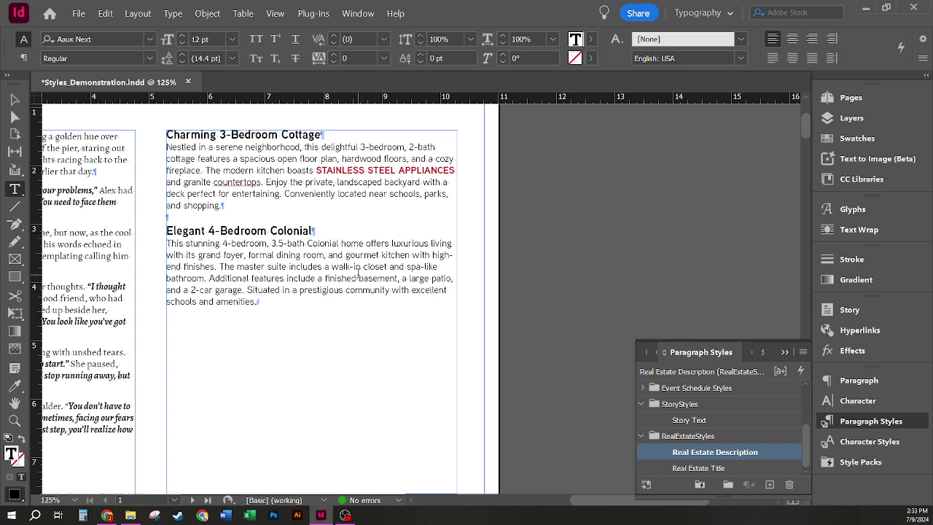
Select the words finished basement and set them in Real Estate Bold Red Caps.
drag(241, 243, 287, 304)
click(404, 208)
drag(326, 277, 397, 280)
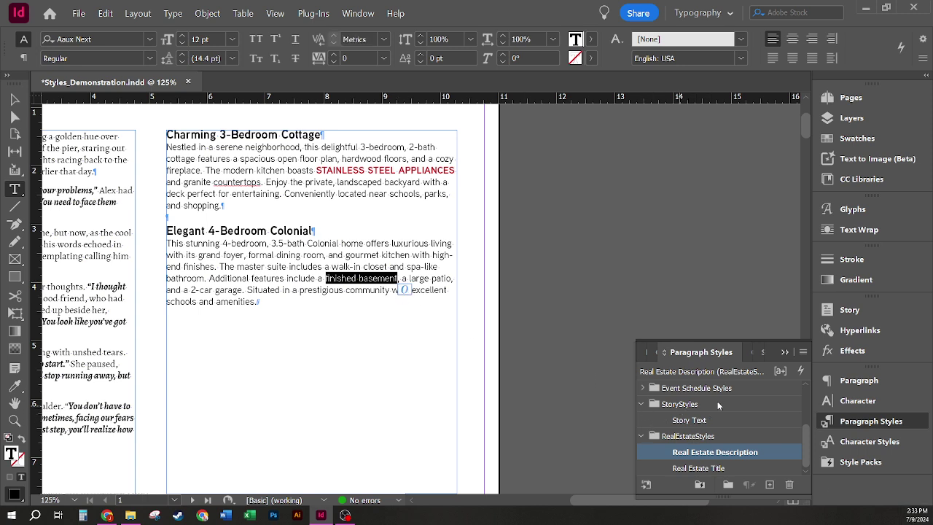
click(880, 442)
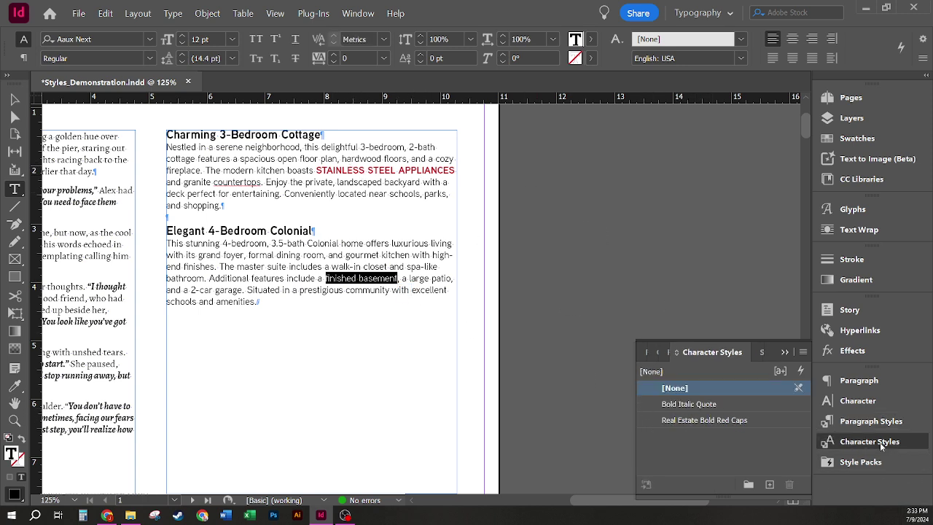
click(679, 421)
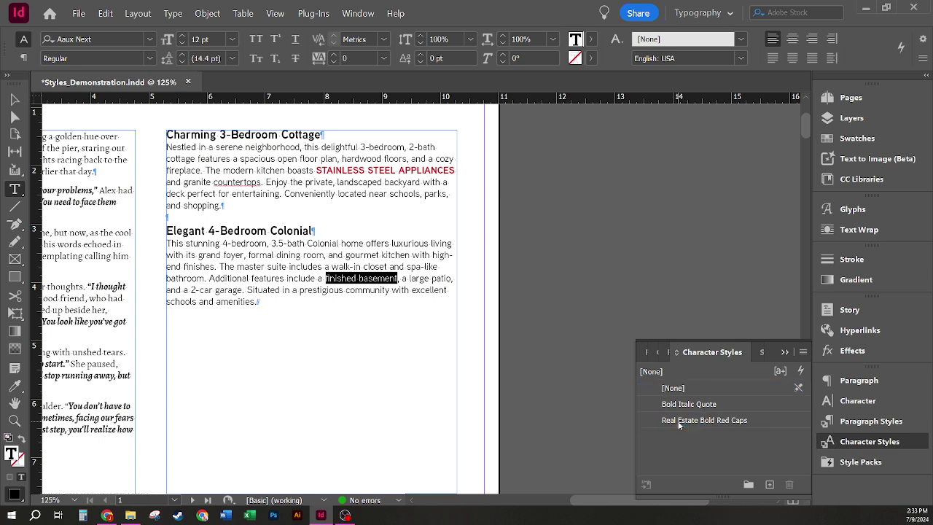
click(342, 278)
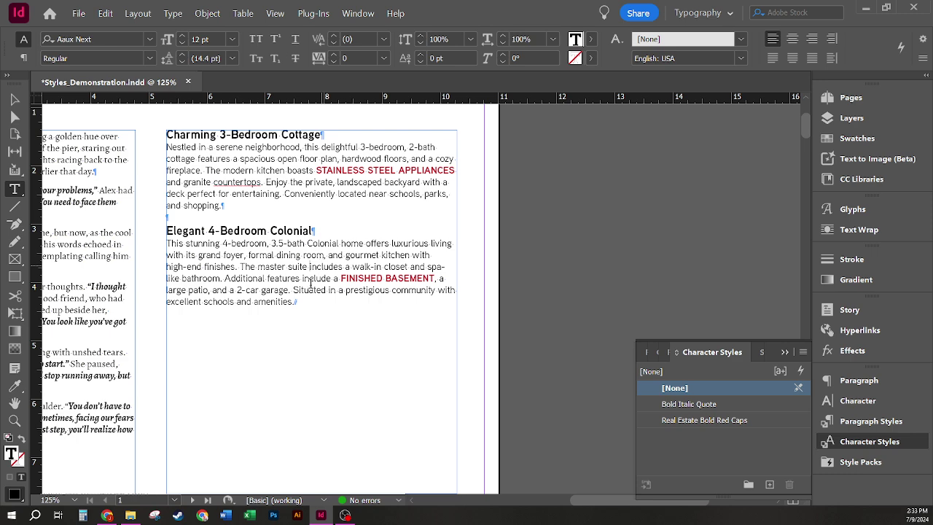